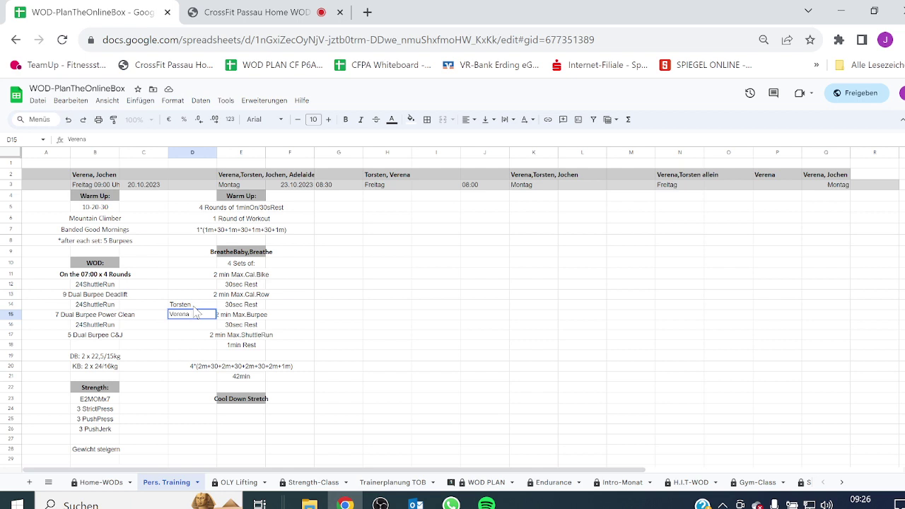
Enter the third and fourth athletes' first names in D16 and D17, adding the score 552 after the fourth name.
key(Return)
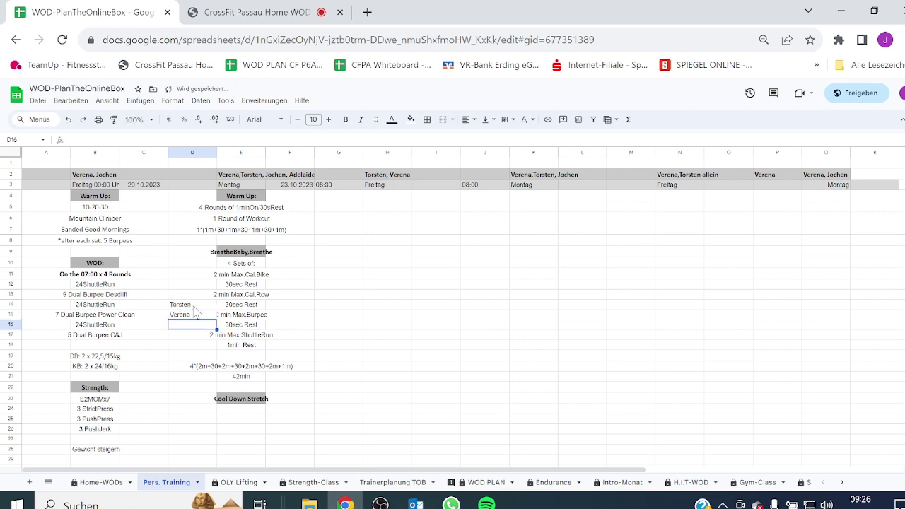
text(Adelai)
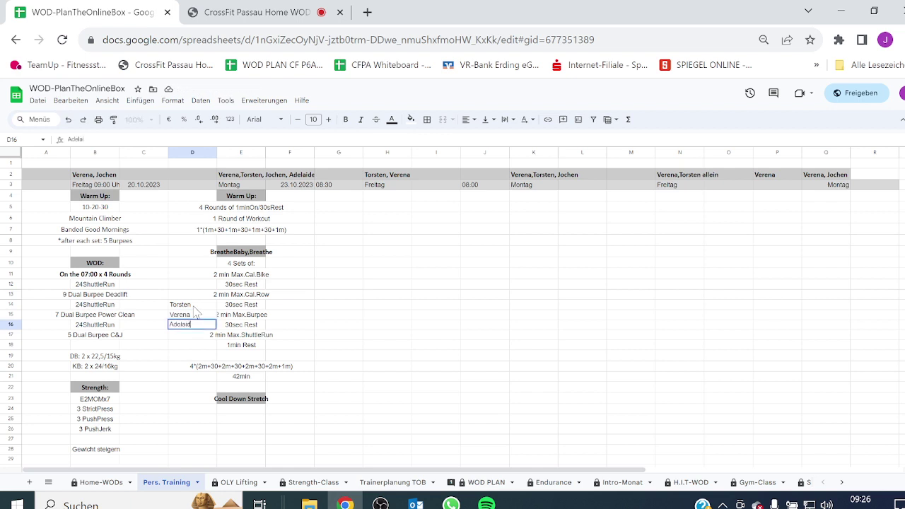
text(de)
key(Return)
text(Jochen 552)
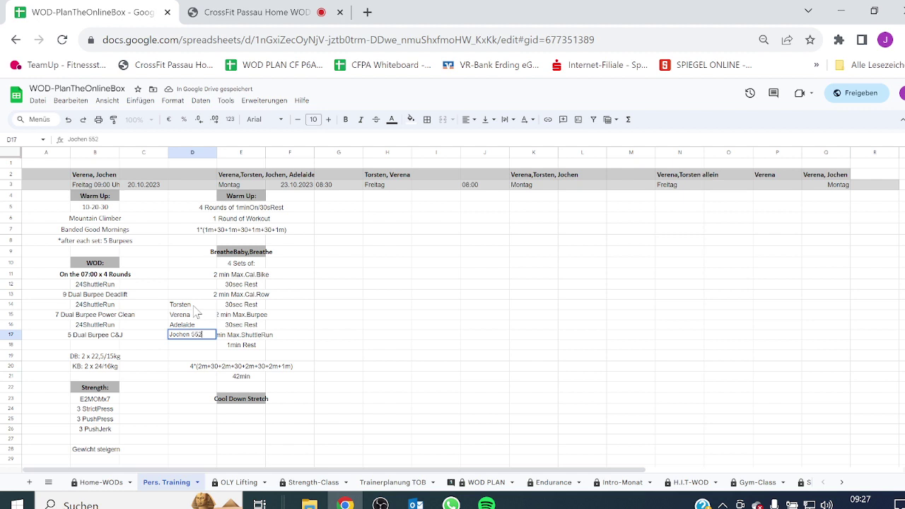
Add the score 425 after the second athlete's name in D15.
key(Up)
key(Up)
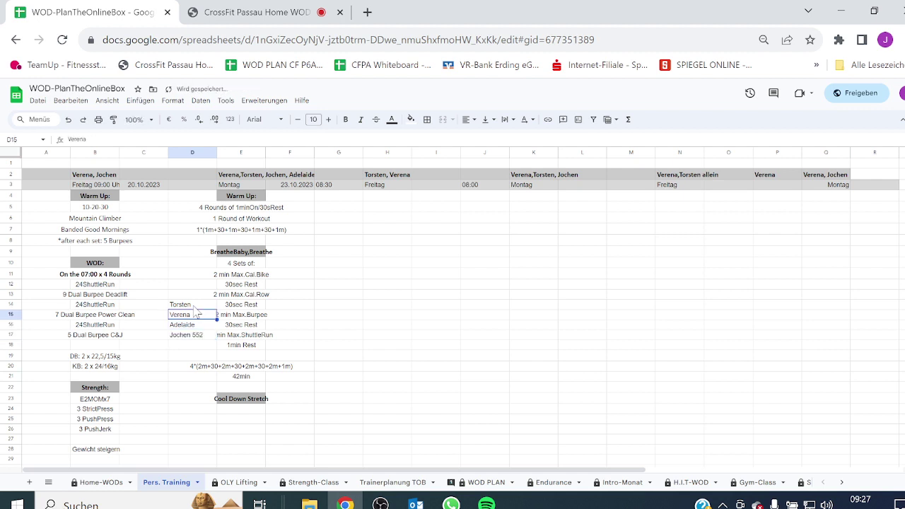
click(132, 140)
text(425)
key(Return)
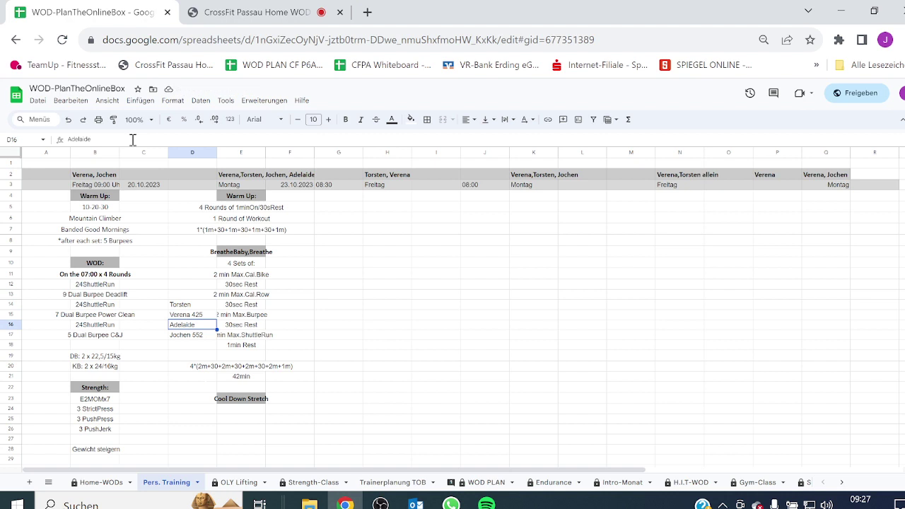
Add the score 477 after the third athlete's name in D16.
click(132, 139)
click(275, 15)
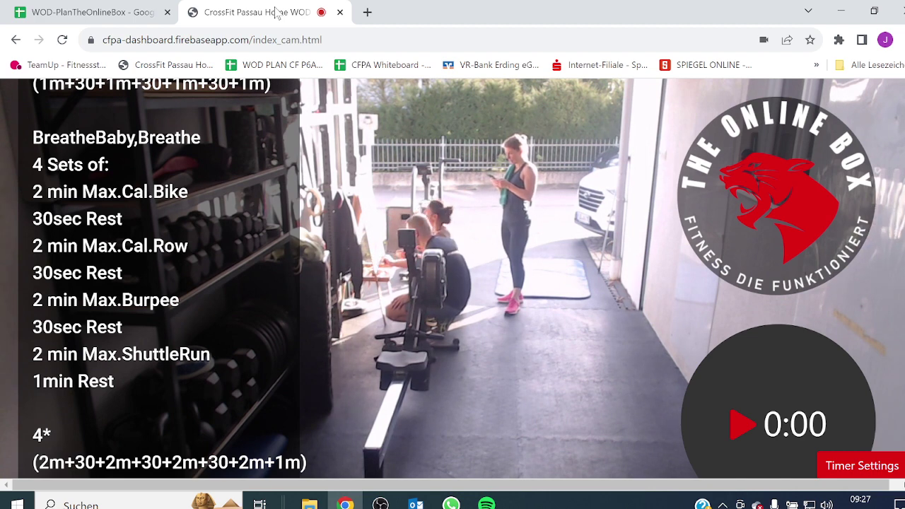
click(129, 19)
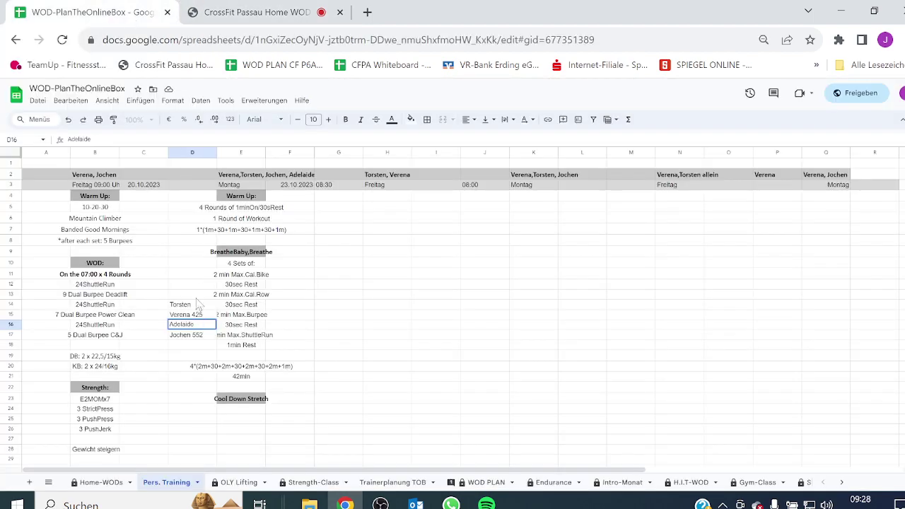
text(477)
key(Return)
key(Up)
key(Up)
key(Up)
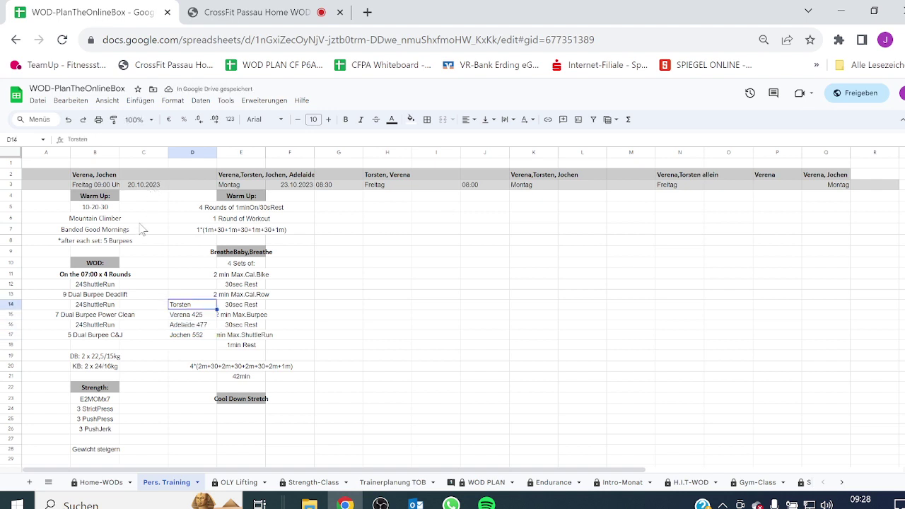
click(141, 137)
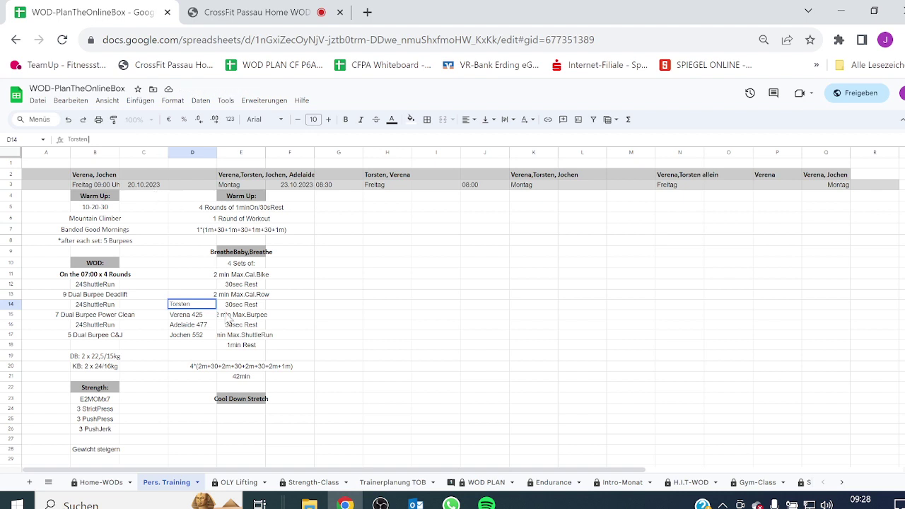
Correct the second athlete's score in D15 to 435.
click(198, 317)
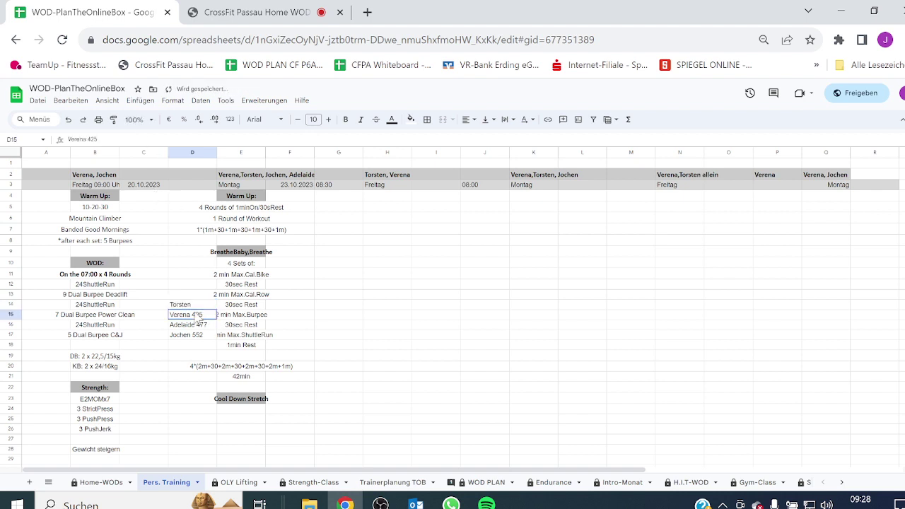
click(94, 139)
key(BackSpace)
text(3)
key(Return)
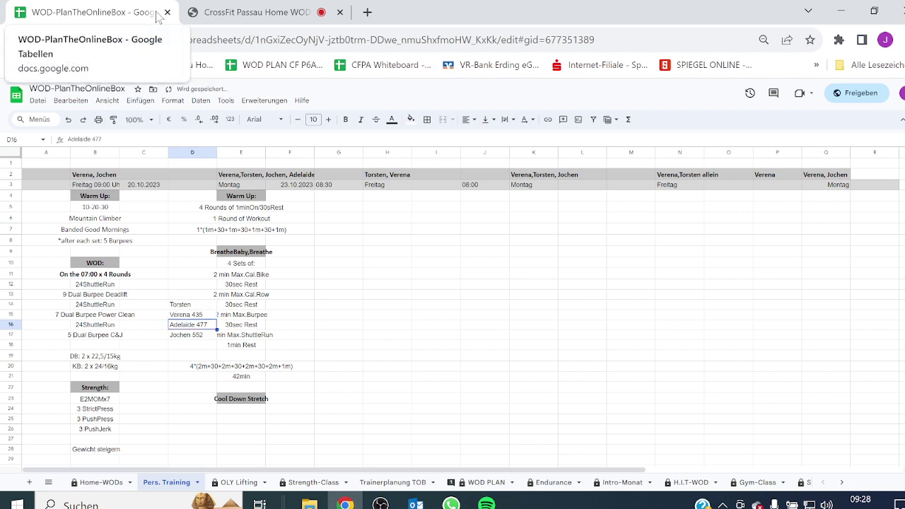
Add the score 486 after the first athlete's name in D14.
key(Up)
key(Up)
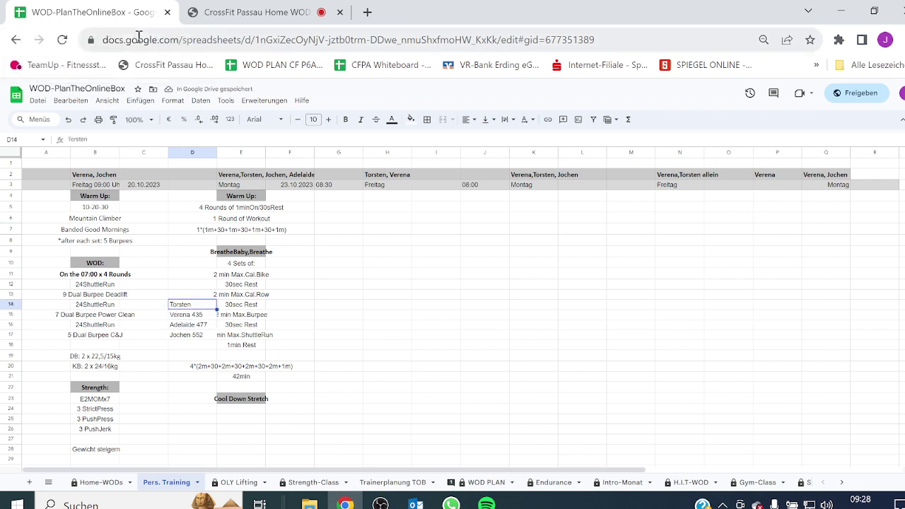
click(124, 139)
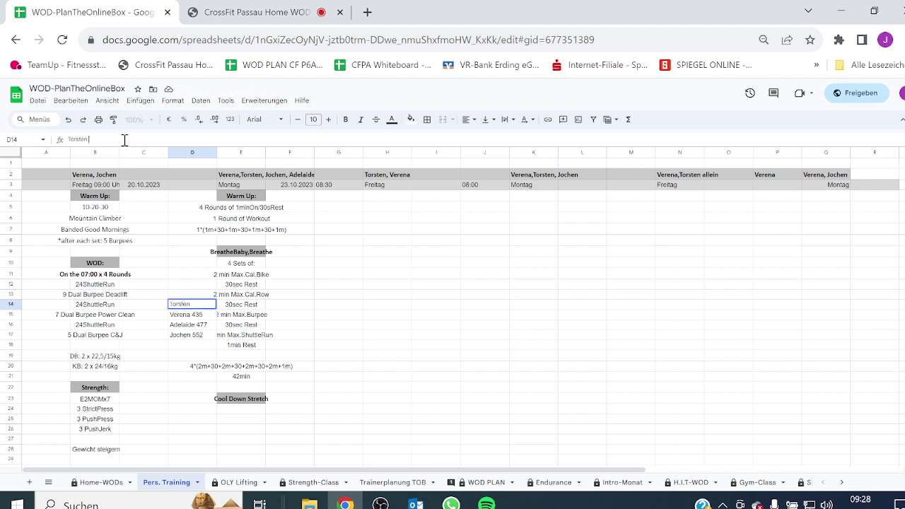
text(486)
key(Return)
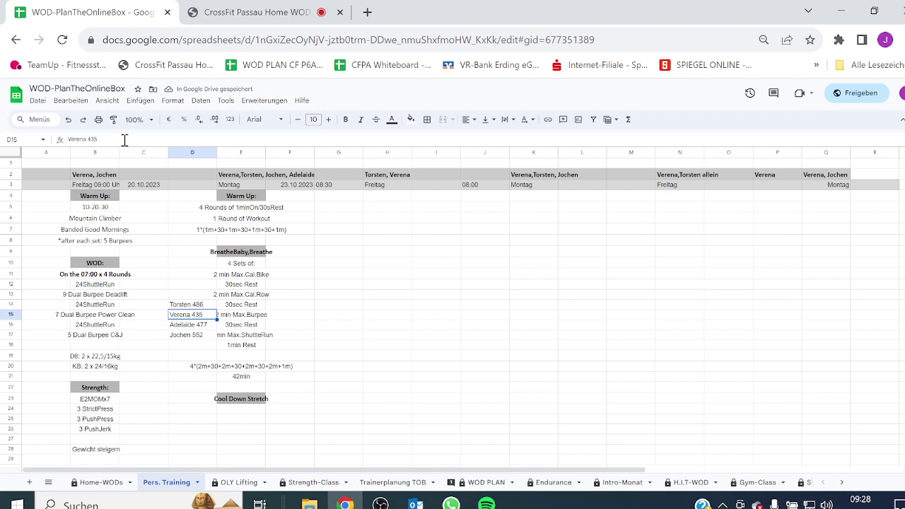
click(222, 21)
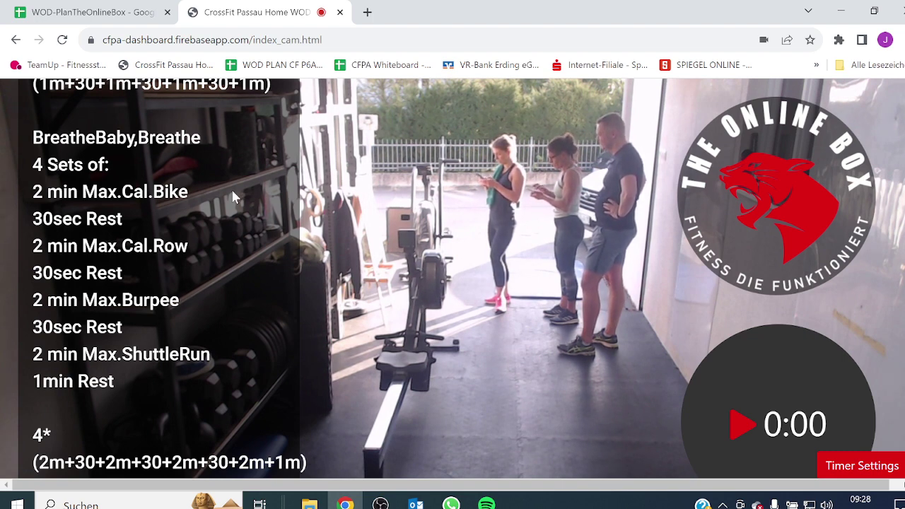
key(F11)
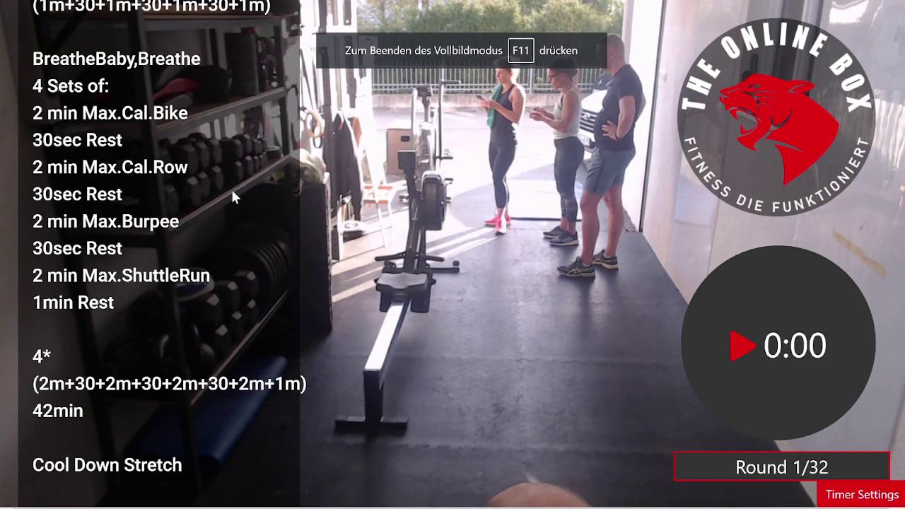
key(F11)
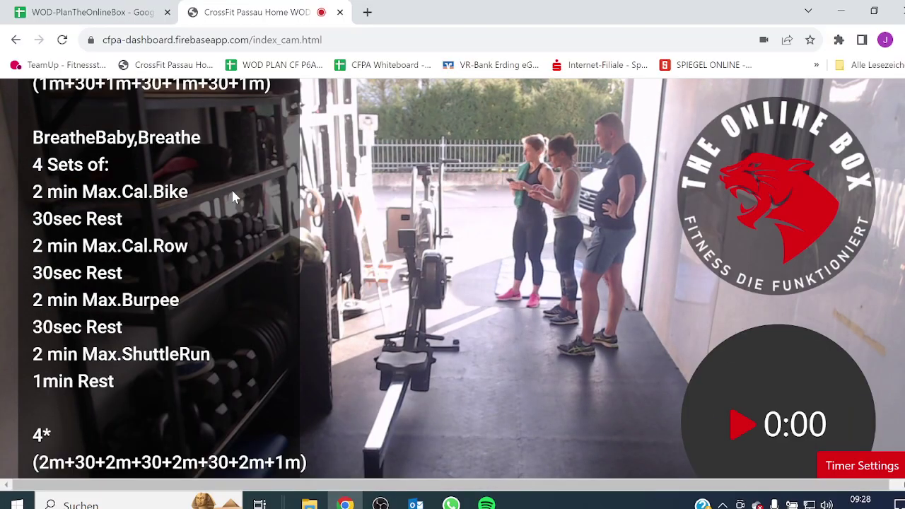
click(119, 10)
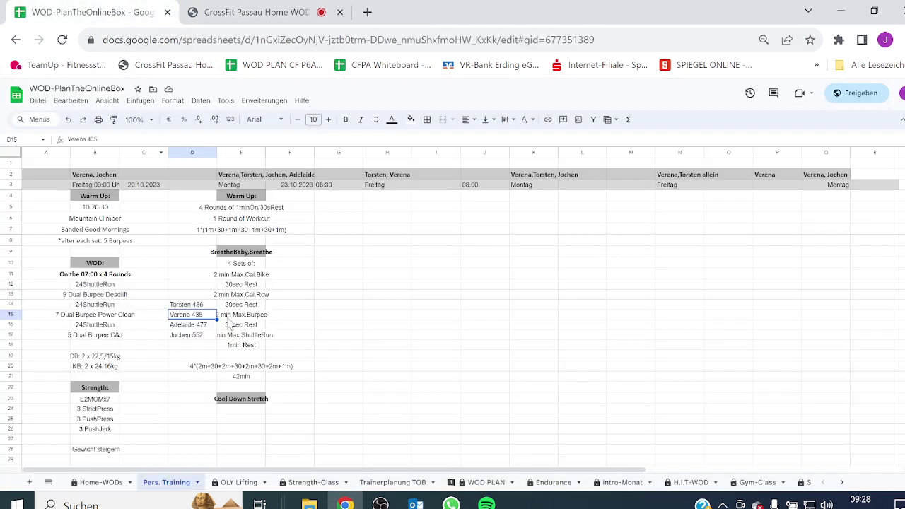
Correct the first athlete's score in D14 to 496.
click(193, 348)
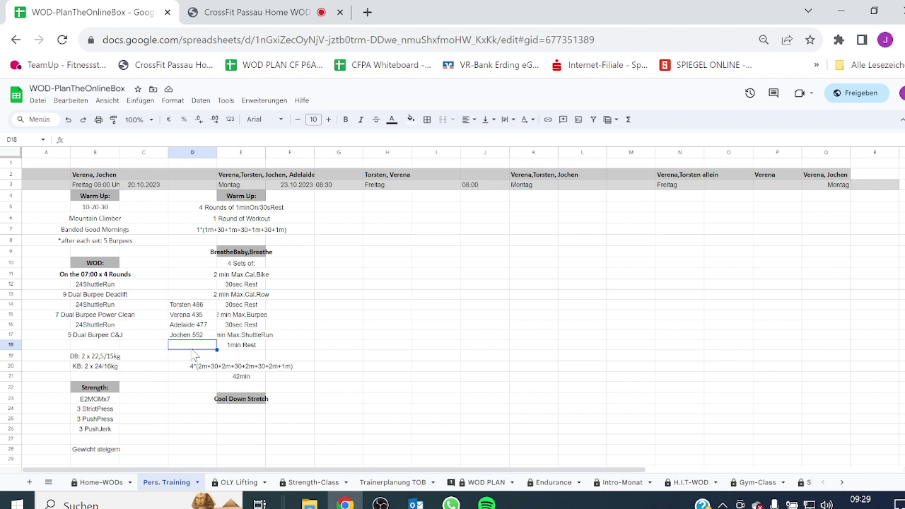
click(189, 309)
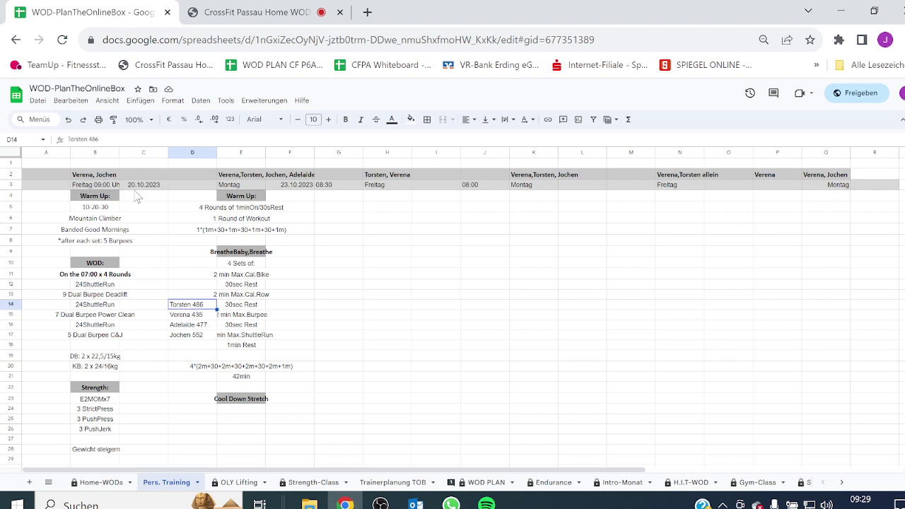
click(97, 140)
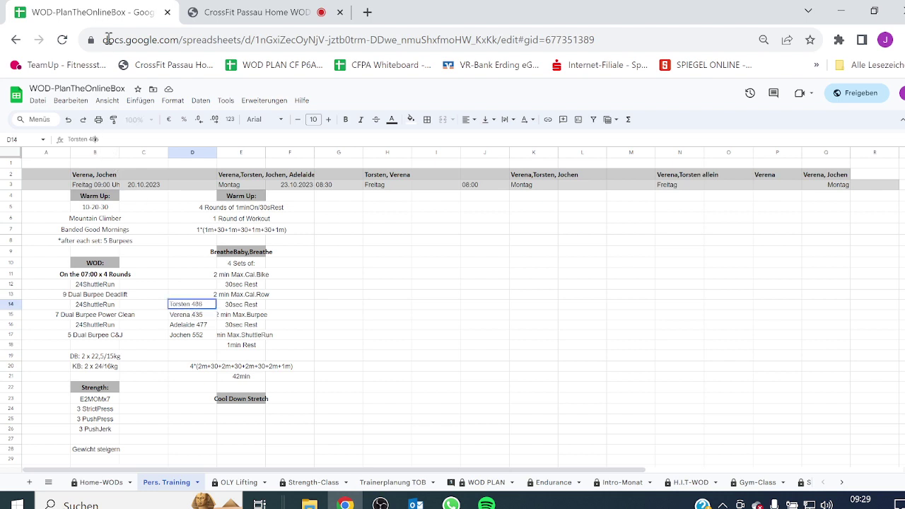
key(BackSpace)
key(BackSpace)
text(96)
key(Return)
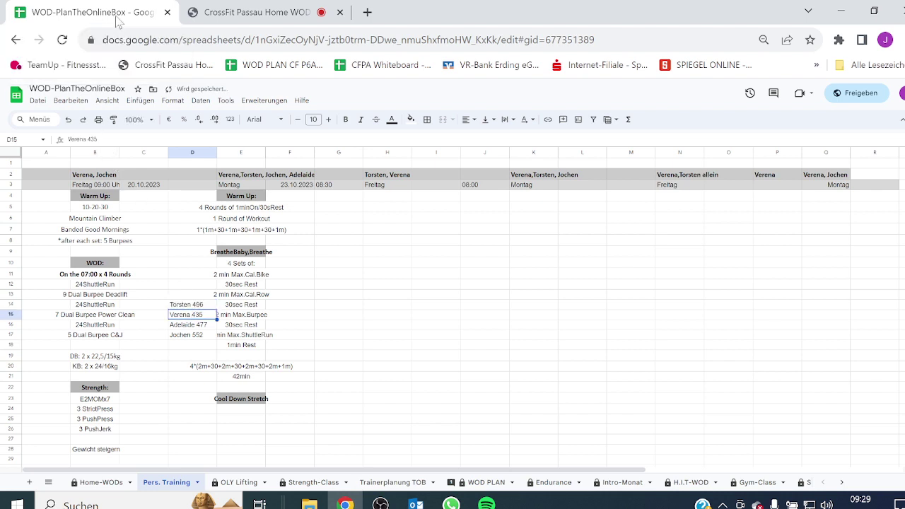
Leave the score entries and show the CrossFit Passau workout timer page in full screen.
key(Down)
key(Down)
key(Down)
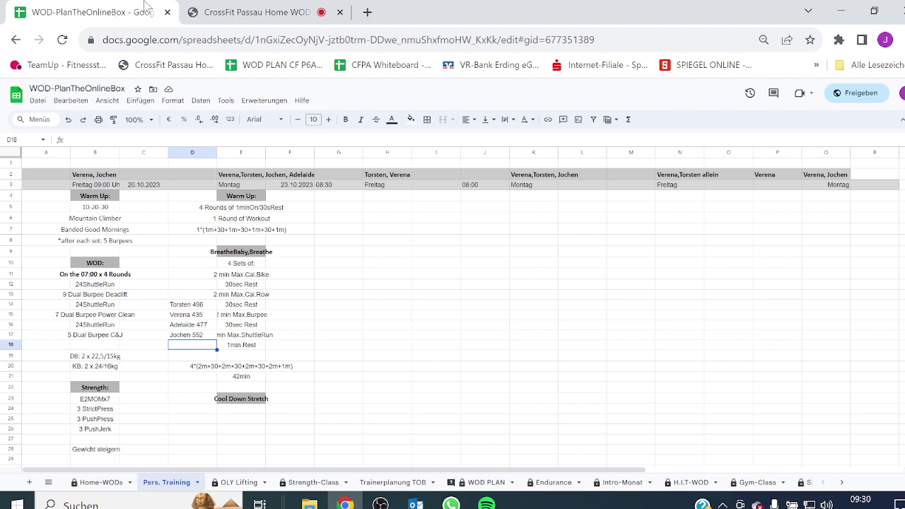
click(236, 14)
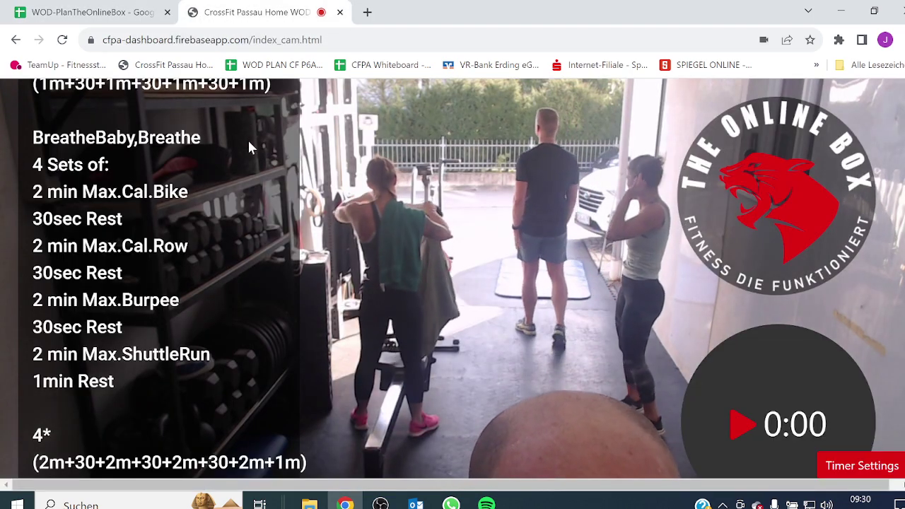
key(F11)
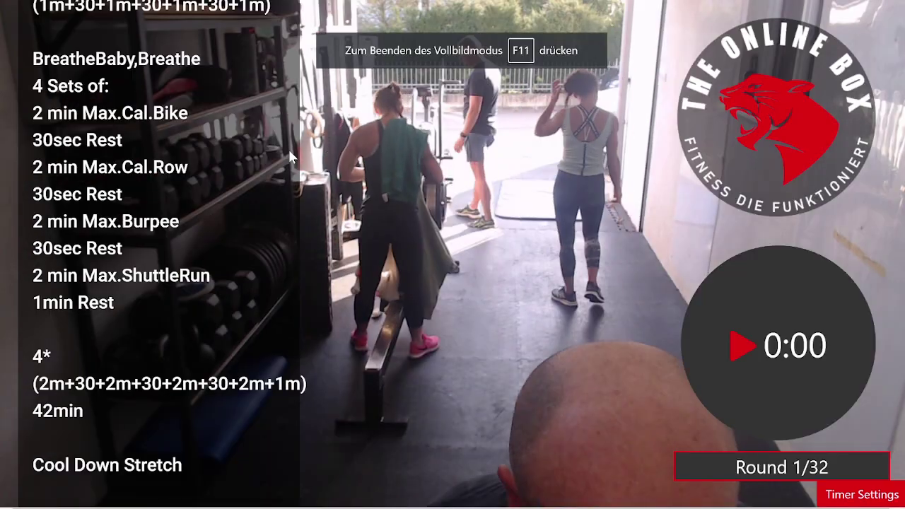